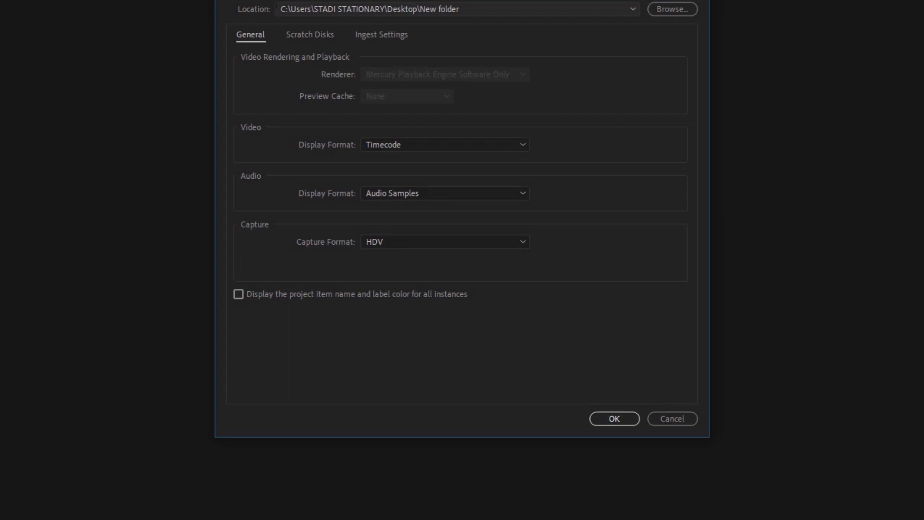
Step: Create the new project with its location set to New folder (5) on the Desktop
{"action": "left_click", "coordinate": [672, 9]}
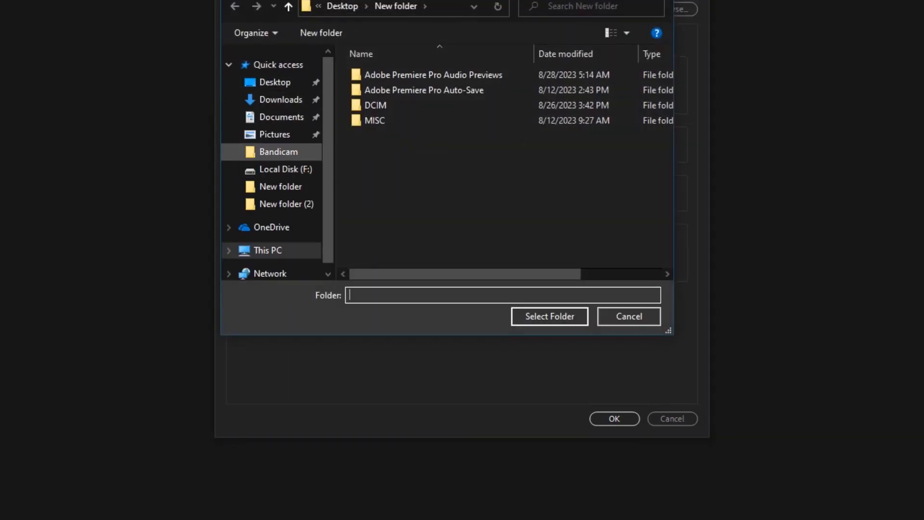
{"action": "left_click", "coordinate": [268, 251]}
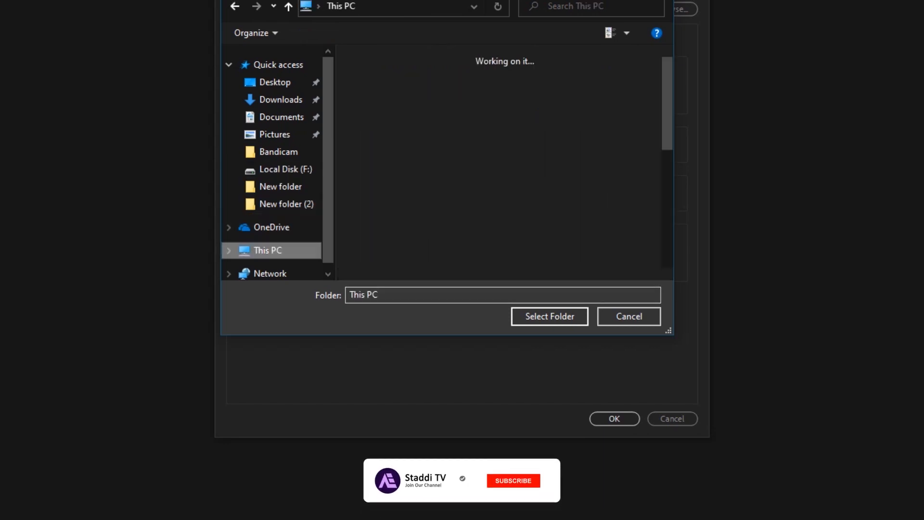
{"action": "scroll", "coordinate": [438, 145], "scroll_direction": "down", "scroll_amount": 5}
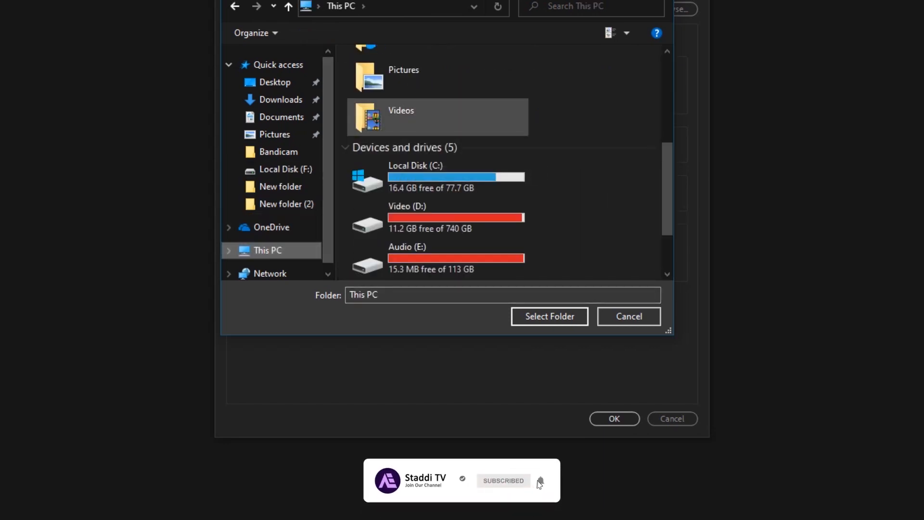
{"action": "scroll", "coordinate": [438, 144], "scroll_direction": "up", "scroll_amount": 5}
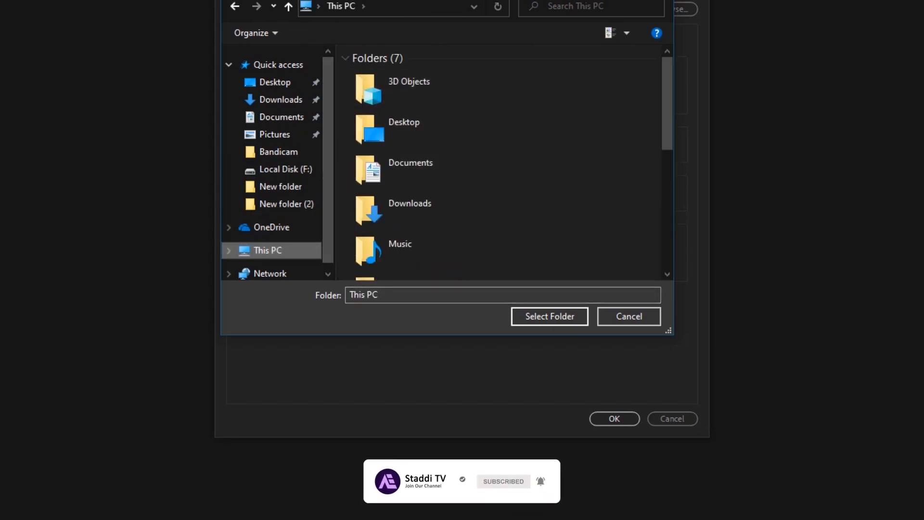
{"action": "double_click", "coordinate": [410, 127]}
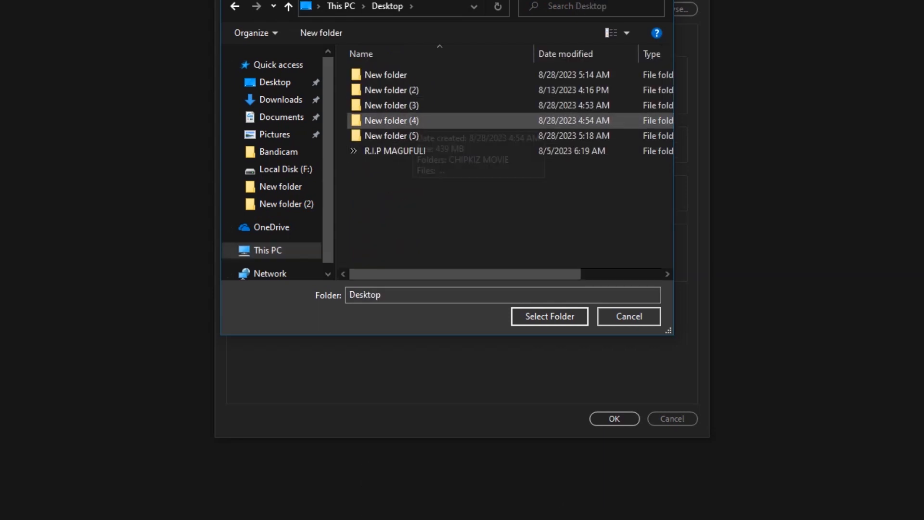
{"action": "left_click", "coordinate": [409, 136]}
{"action": "left_click", "coordinate": [550, 317]}
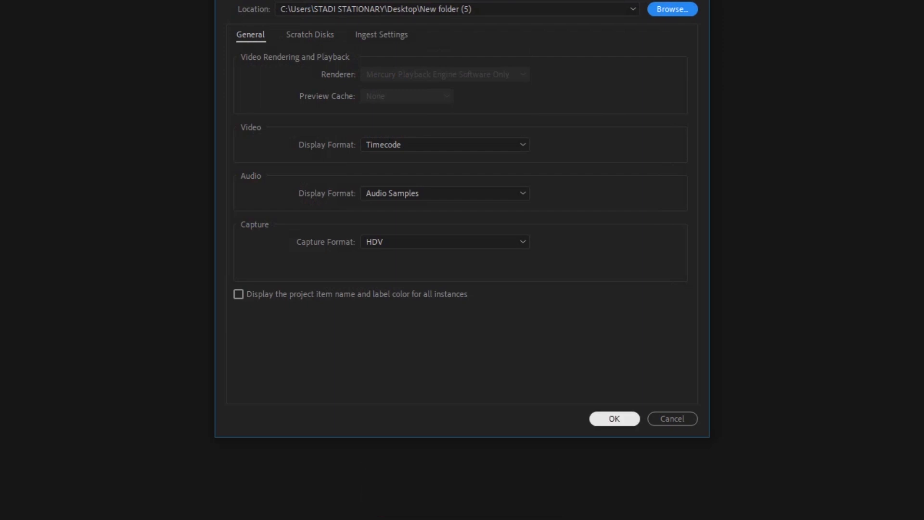
{"action": "left_click", "coordinate": [615, 418]}
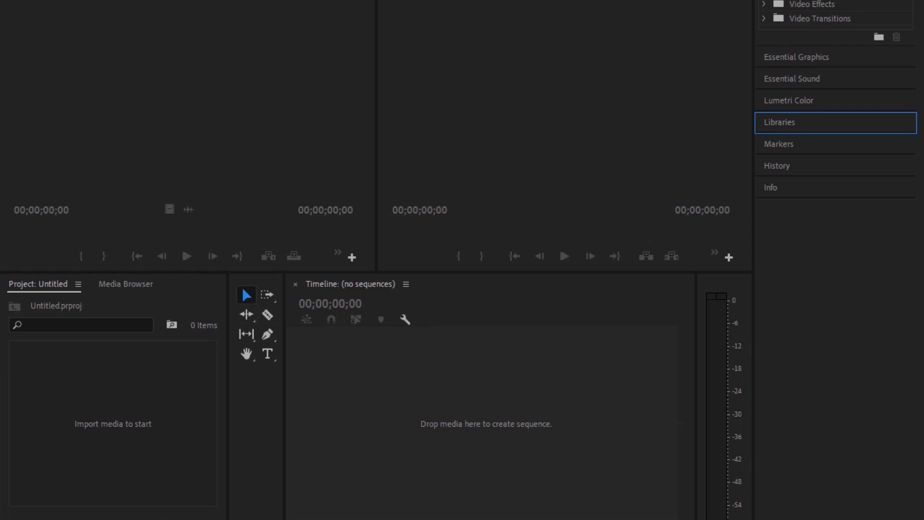
Step: Browse drive C: to New folder (5) on the Desktop and create a sequence from the MVI_6114 clip
{"action": "left_click", "coordinate": [126, 284]}
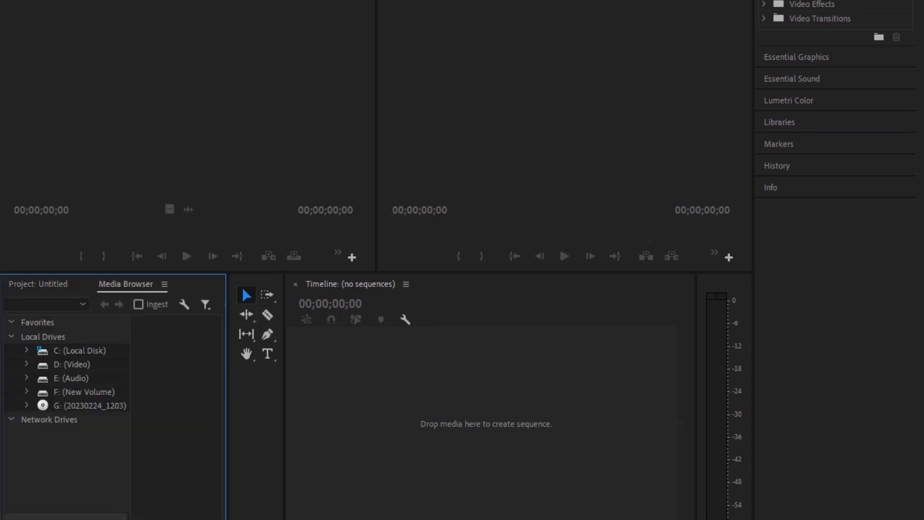
{"action": "left_click", "coordinate": [80, 350]}
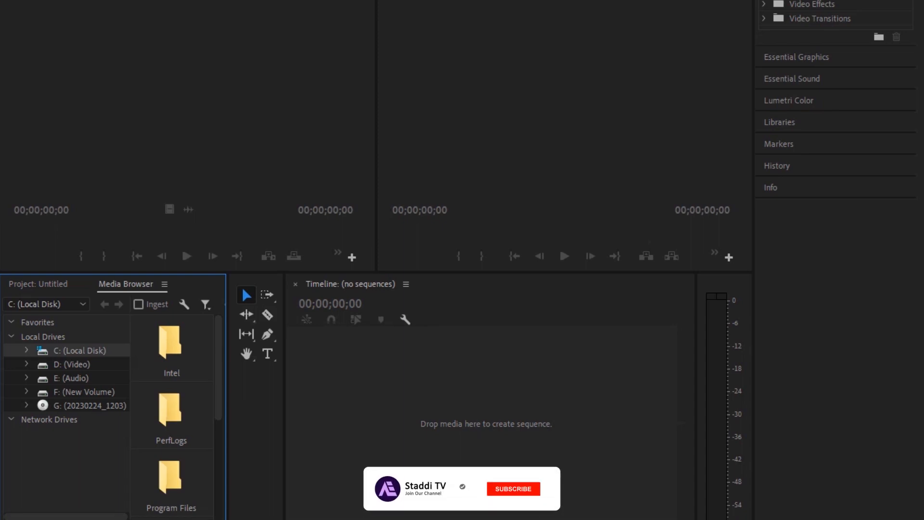
{"action": "scroll", "coordinate": [164, 408], "scroll_direction": "down", "scroll_amount": 1}
{"action": "scroll", "coordinate": [164, 421], "scroll_direction": "down", "scroll_amount": 2}
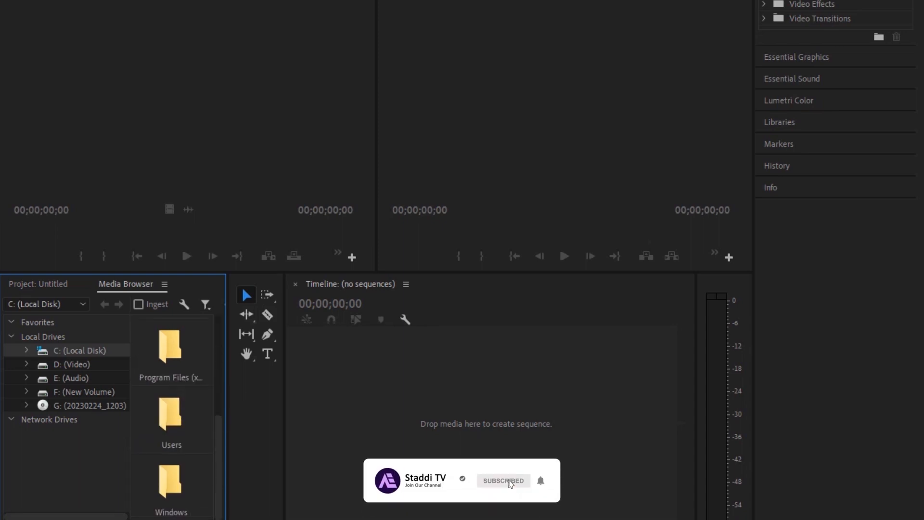
{"action": "double_click", "coordinate": [172, 416]}
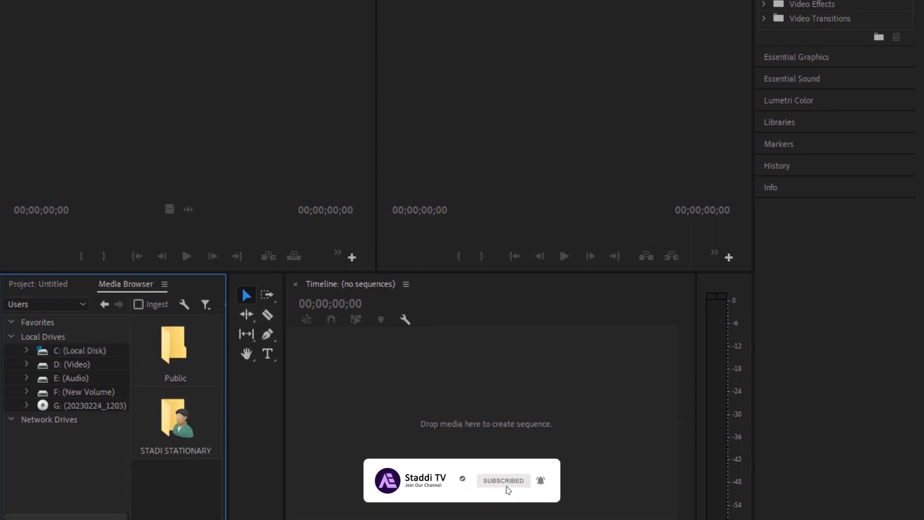
{"action": "double_click", "coordinate": [174, 423]}
{"action": "scroll", "coordinate": [173, 433], "scroll_direction": "down", "scroll_amount": 3}
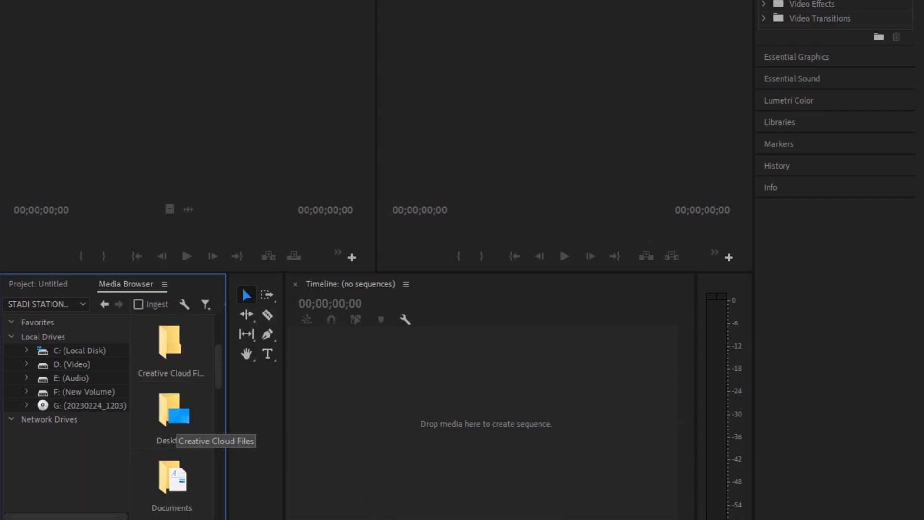
{"action": "scroll", "coordinate": [176, 431], "scroll_direction": "down", "scroll_amount": 1}
{"action": "scroll", "coordinate": [175, 431], "scroll_direction": "up", "scroll_amount": 2}
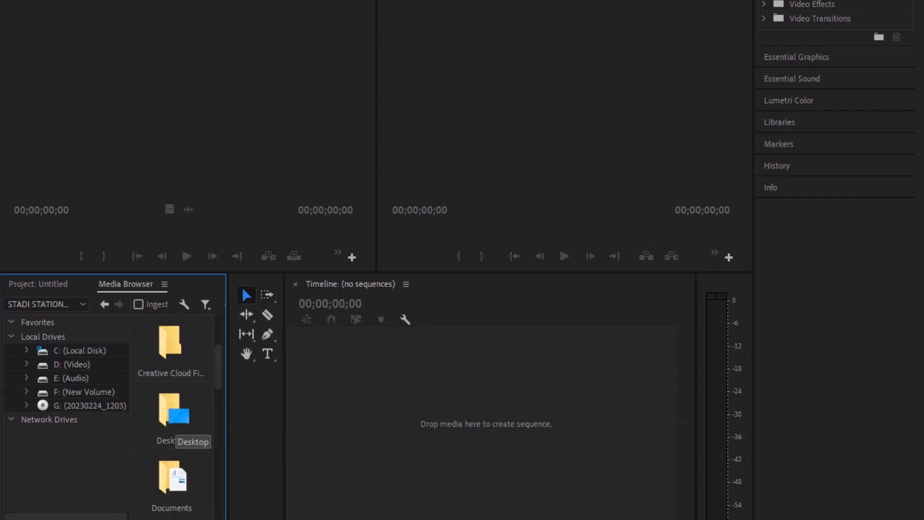
{"action": "double_click", "coordinate": [176, 431]}
{"action": "scroll", "coordinate": [176, 431], "scroll_direction": "down", "scroll_amount": 3}
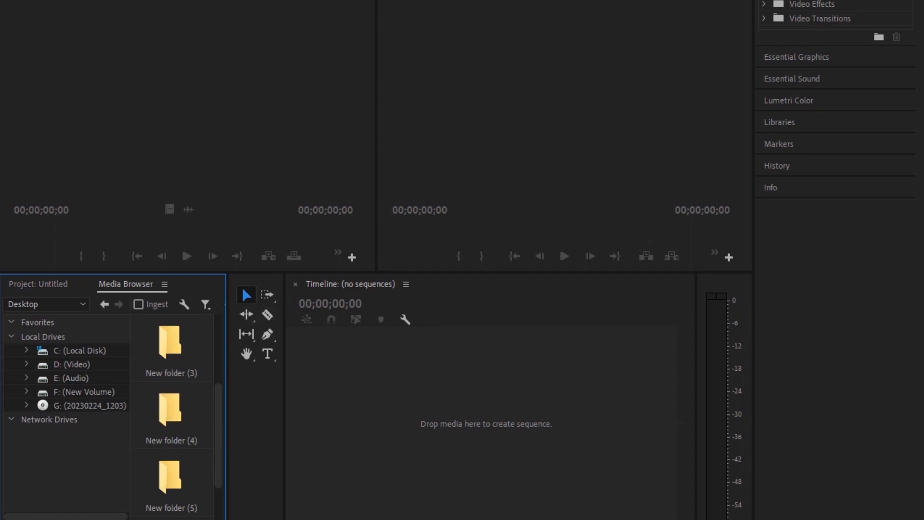
{"action": "double_click", "coordinate": [174, 440]}
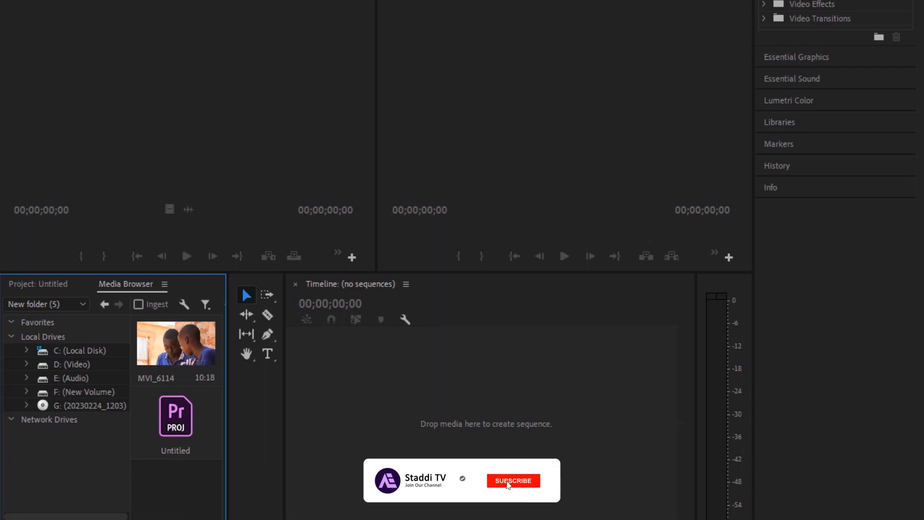
{"action": "left_click_drag", "start_coordinate": [177, 345], "coordinate": [370, 417]}
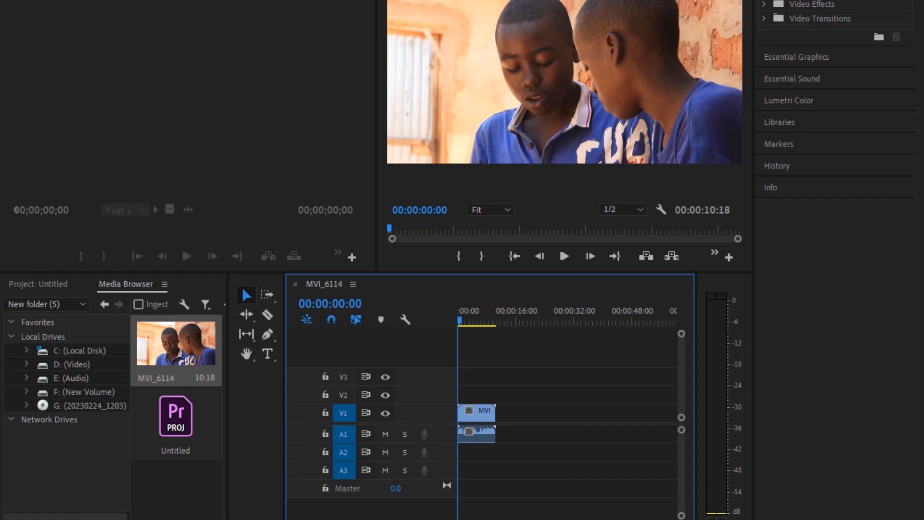
Step: Increase the height of the audio tracks so the clip's left and right waveforms show on A1
{"action": "key", "text": "equal"}
{"action": "key", "text": "equal"}
{"action": "key", "text": "equal"}
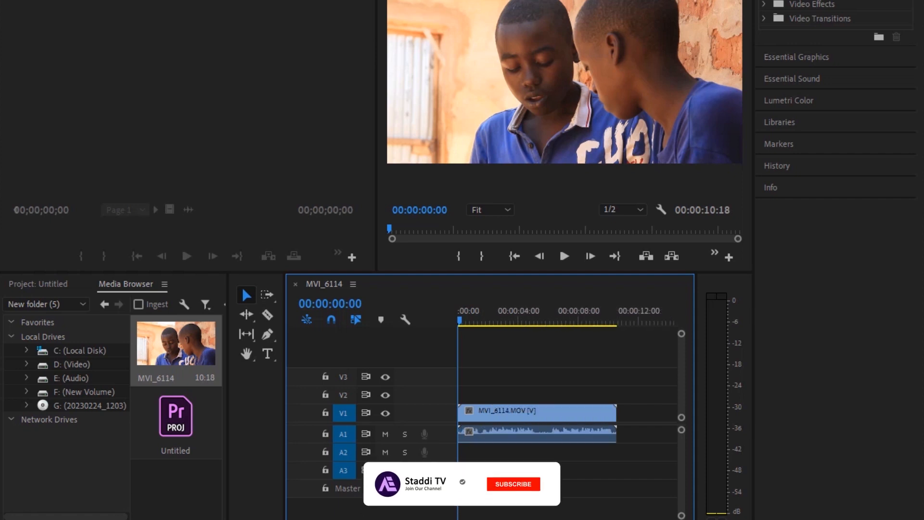
{"action": "key", "text": "equal"}
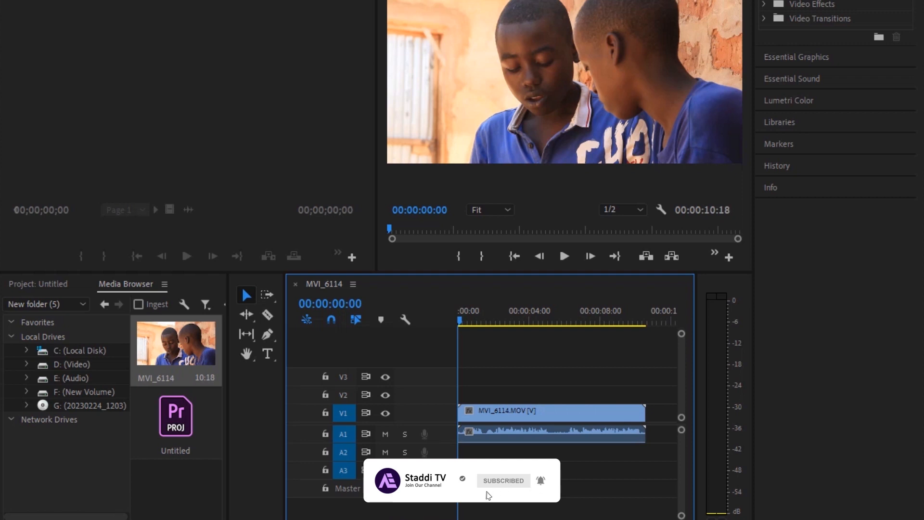
{"action": "key", "text": "equal"}
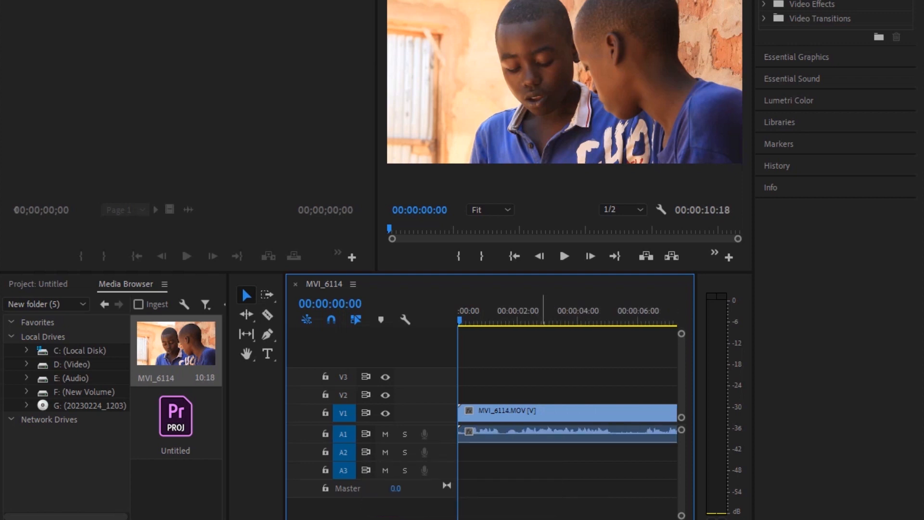
{"action": "left_click_drag", "start_coordinate": [681, 515], "coordinate": [681, 497]}
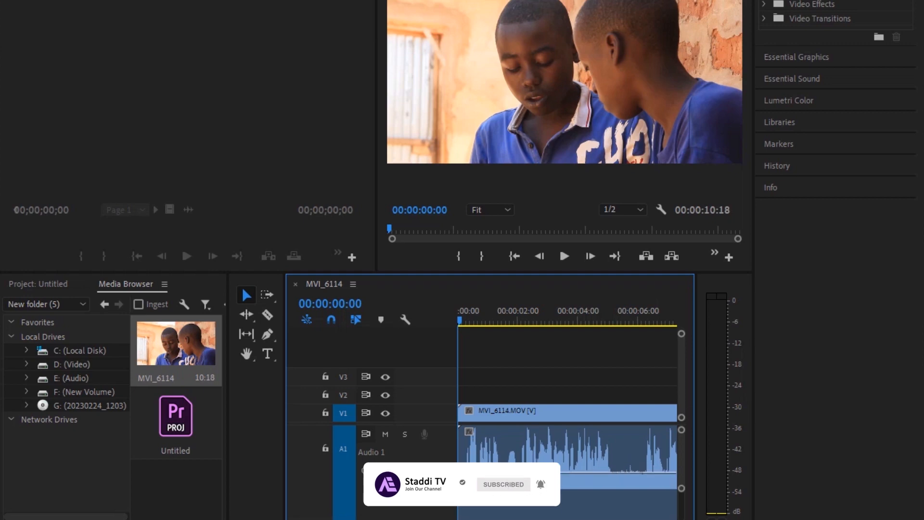
{"action": "left_click_drag", "start_coordinate": [404, 507], "coordinate": [405, 481]}
{"action": "left_click_drag", "start_coordinate": [682, 506], "coordinate": [682, 510]}
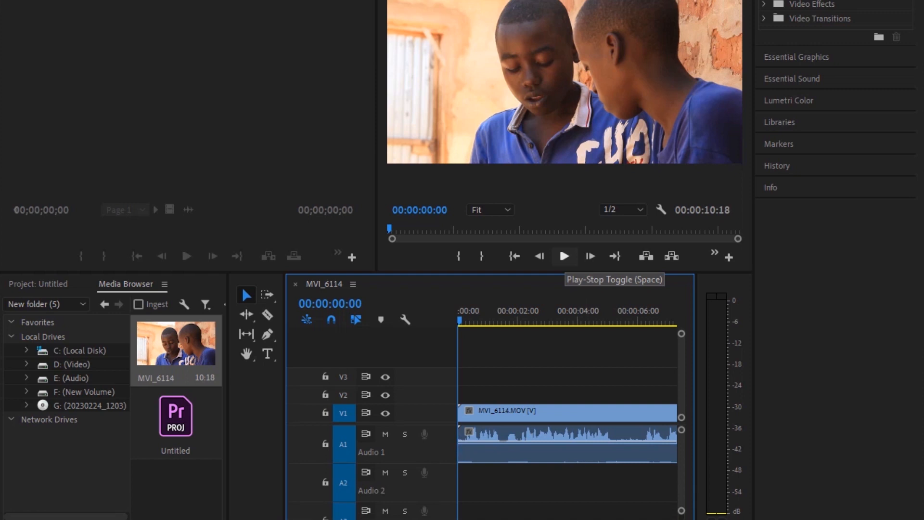
Step: Play the sequence to check the clip's left and right audio levels, and return the playhead to the start
{"action": "left_click", "coordinate": [564, 256]}
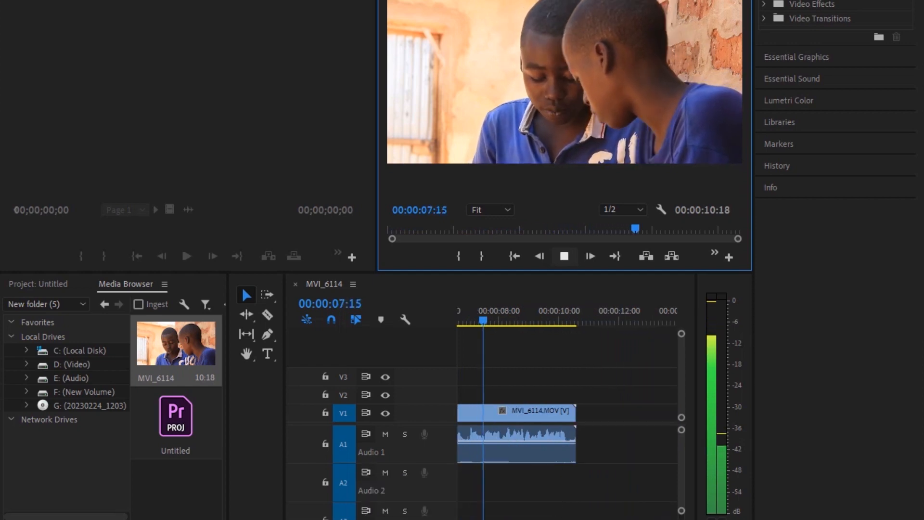
{"action": "key", "text": "space"}
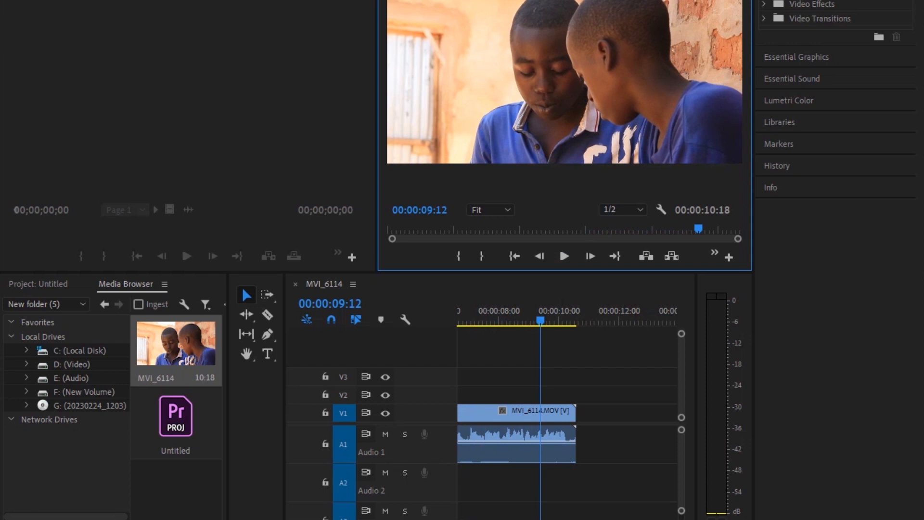
{"action": "left_click_drag", "start_coordinate": [554, 519], "coordinate": [635, 519]}
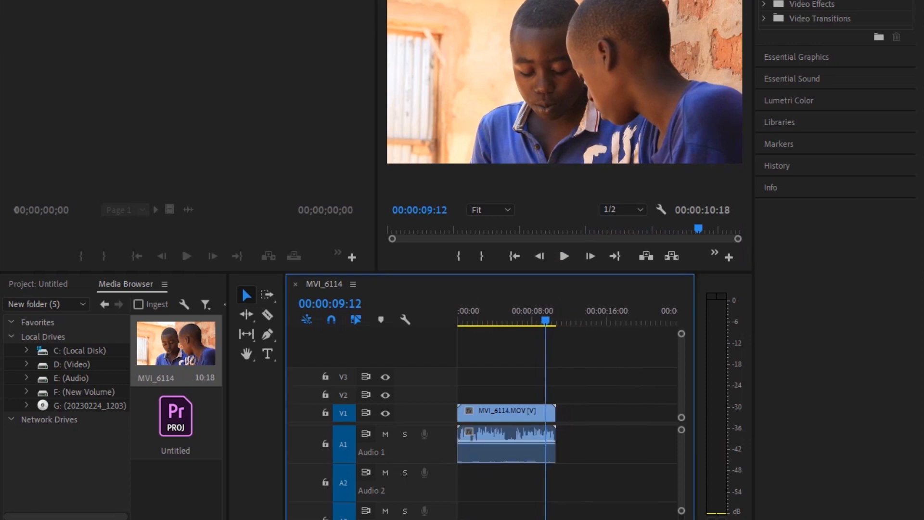
{"action": "left_click_drag", "start_coordinate": [507, 312], "coordinate": [457, 312]}
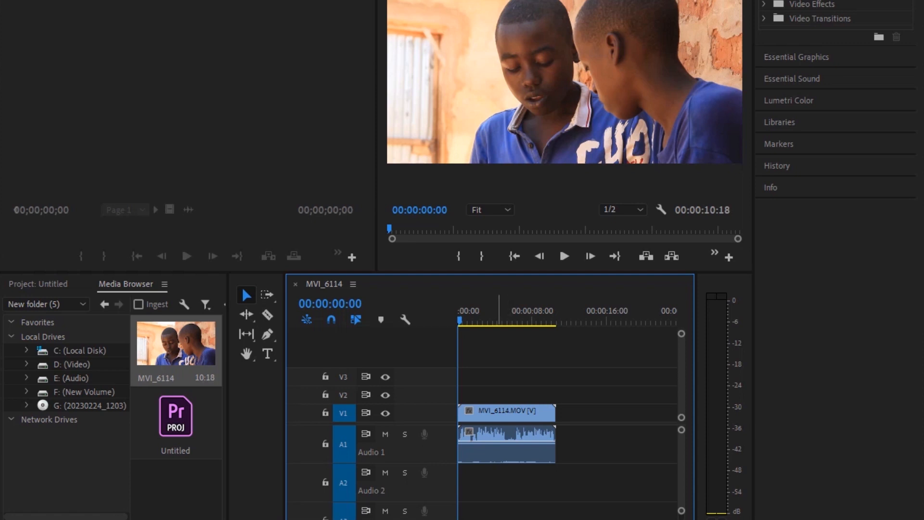
Step: Change the MVI_6114 clip's audio channels so its right channel uses the left media source channel
{"action": "left_click", "coordinate": [498, 414]}
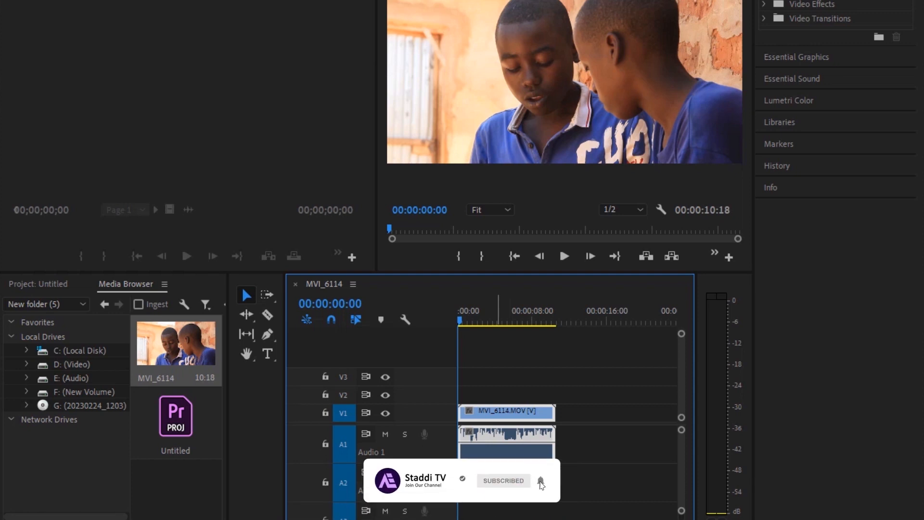
{"action": "right_click", "coordinate": [497, 414]}
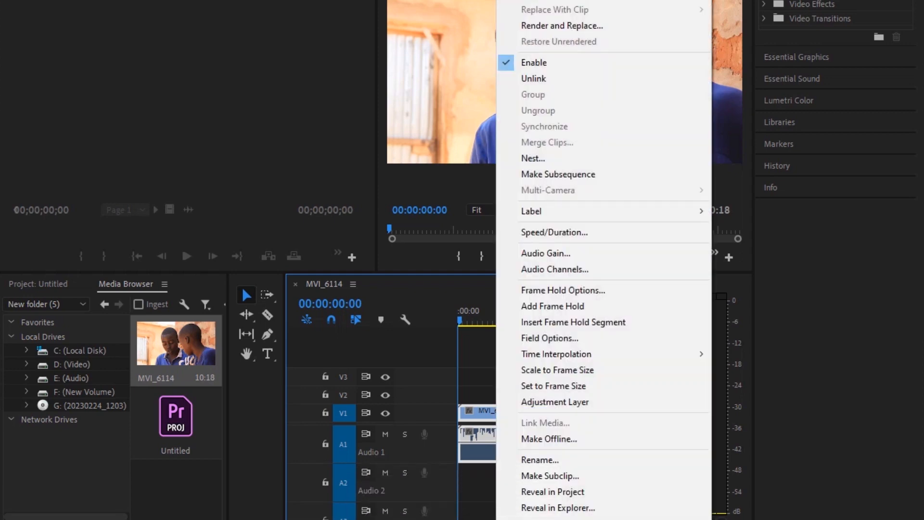
{"action": "left_click", "coordinate": [481, 414]}
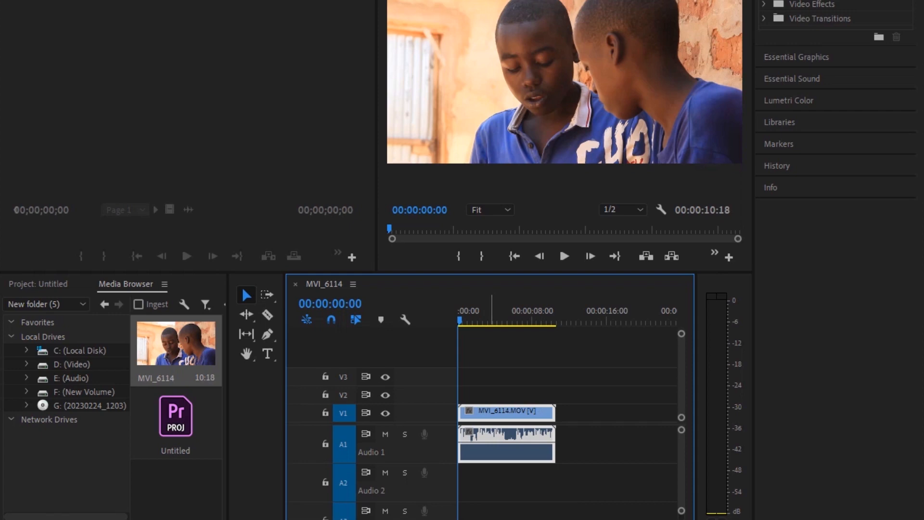
{"action": "right_click", "coordinate": [490, 413]}
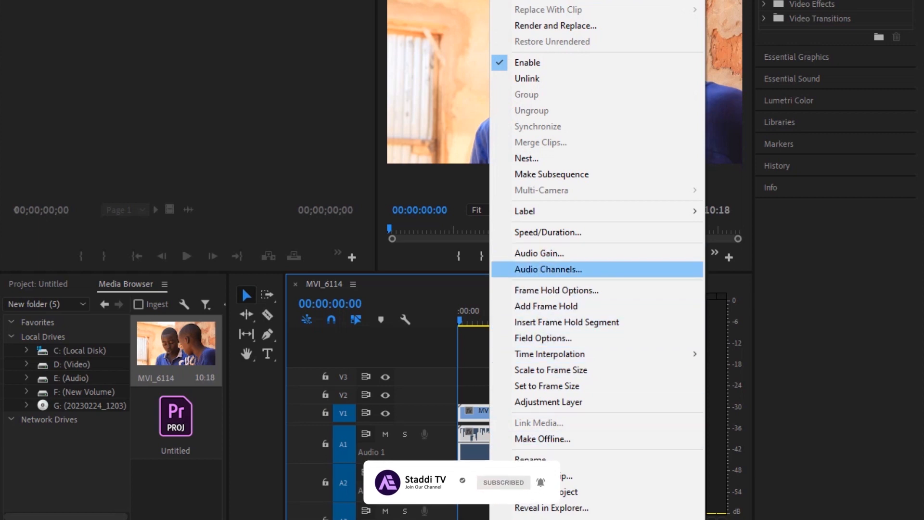
{"action": "left_click", "coordinate": [548, 269]}
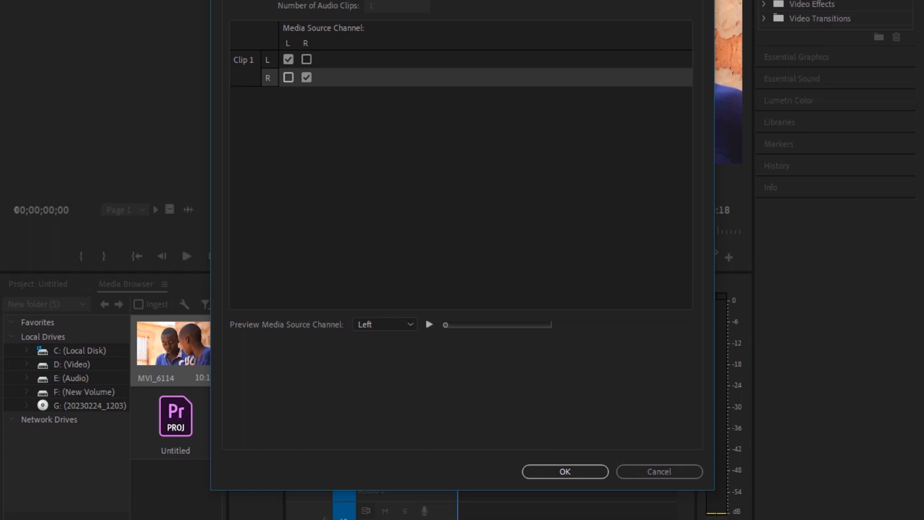
{"action": "left_click", "coordinate": [288, 78]}
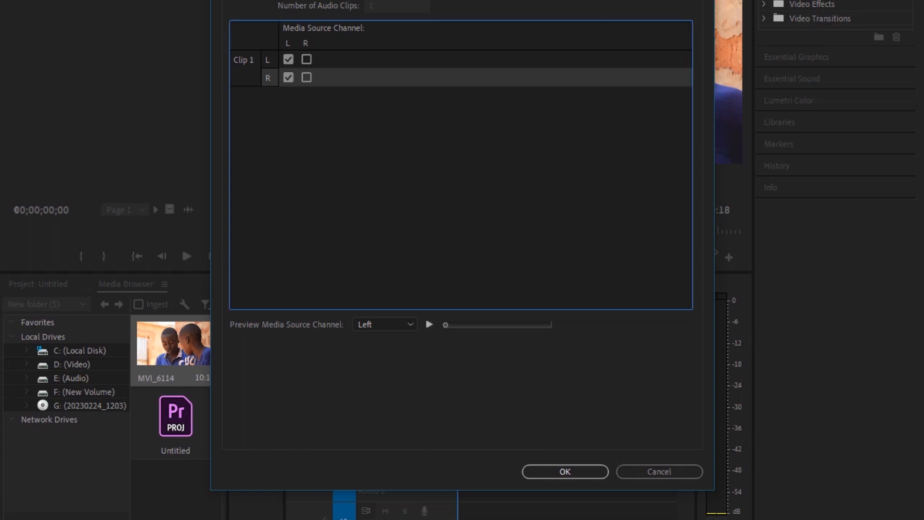
{"action": "left_click", "coordinate": [565, 471]}
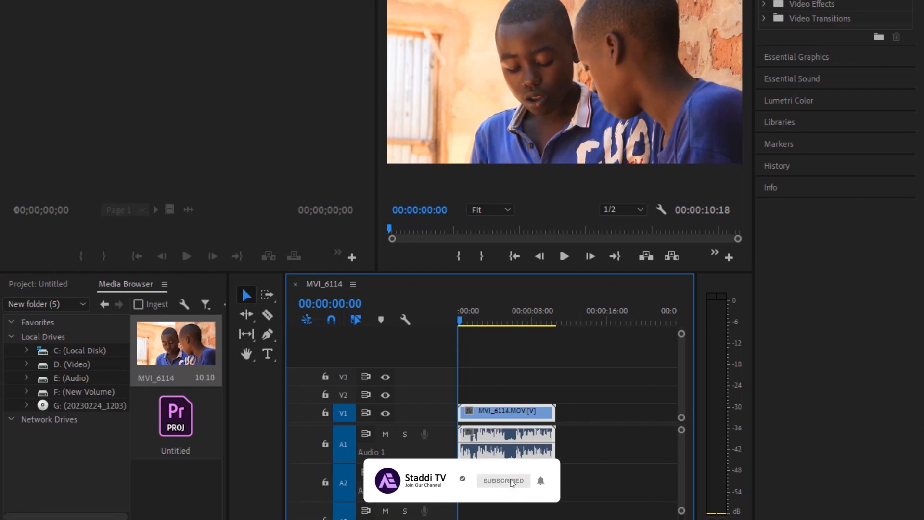
Step: Enlarge the audio tracks slightly and play the sequence from the start to check both audio channels
{"action": "mouse_move", "coordinate": [682, 511]}
{"action": "left_mouse_down"}
{"action": "mouse_move", "coordinate": [681, 486]}
{"action": "mouse_move", "coordinate": [681, 509]}
{"action": "left_mouse_up"}
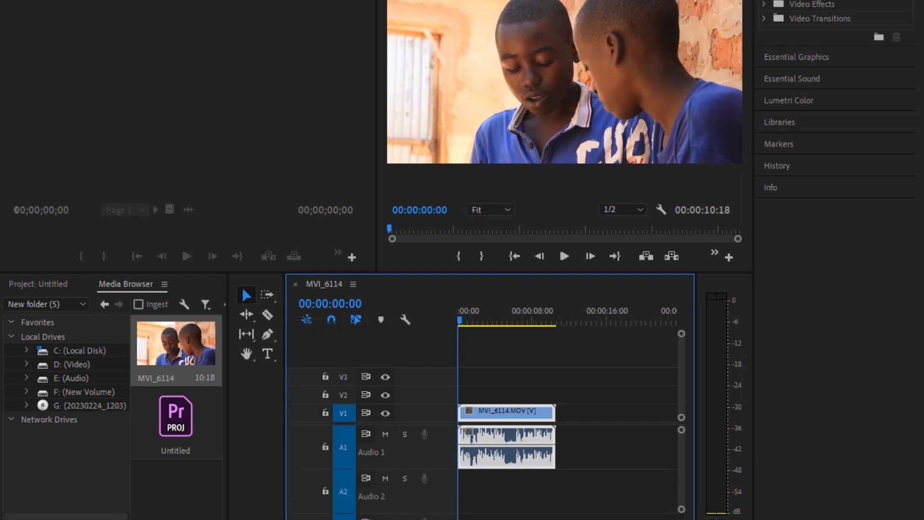
{"action": "key", "text": "space"}
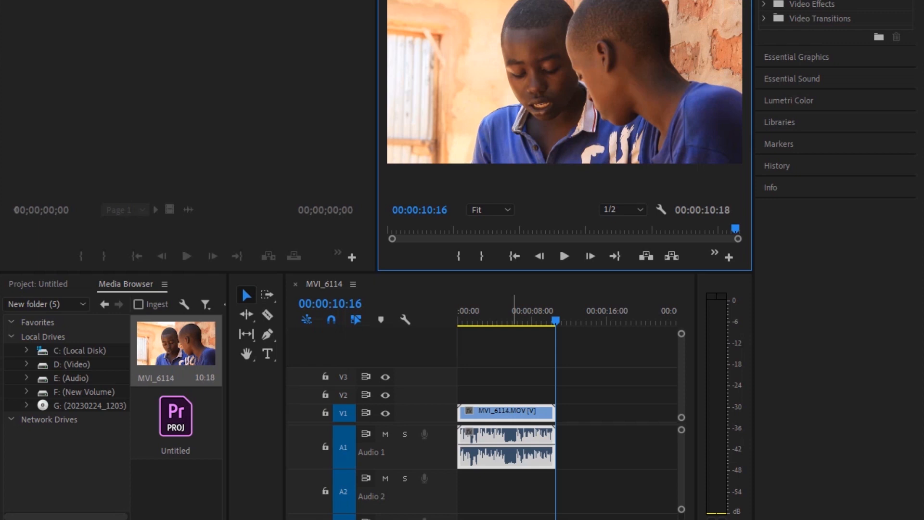
{"action": "left_click_drag", "start_coordinate": [510, 313], "coordinate": [457, 312]}
{"action": "key", "text": "space"}
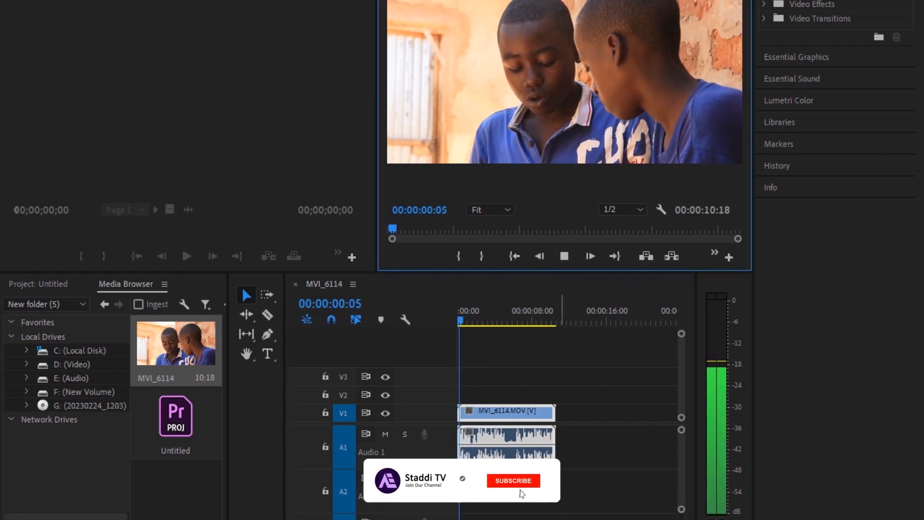
{"action": "left_click", "coordinate": [564, 255]}
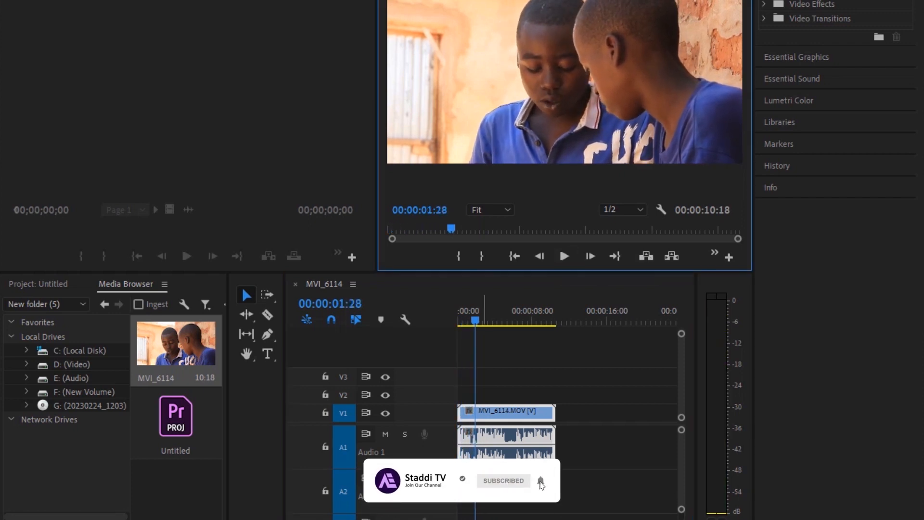